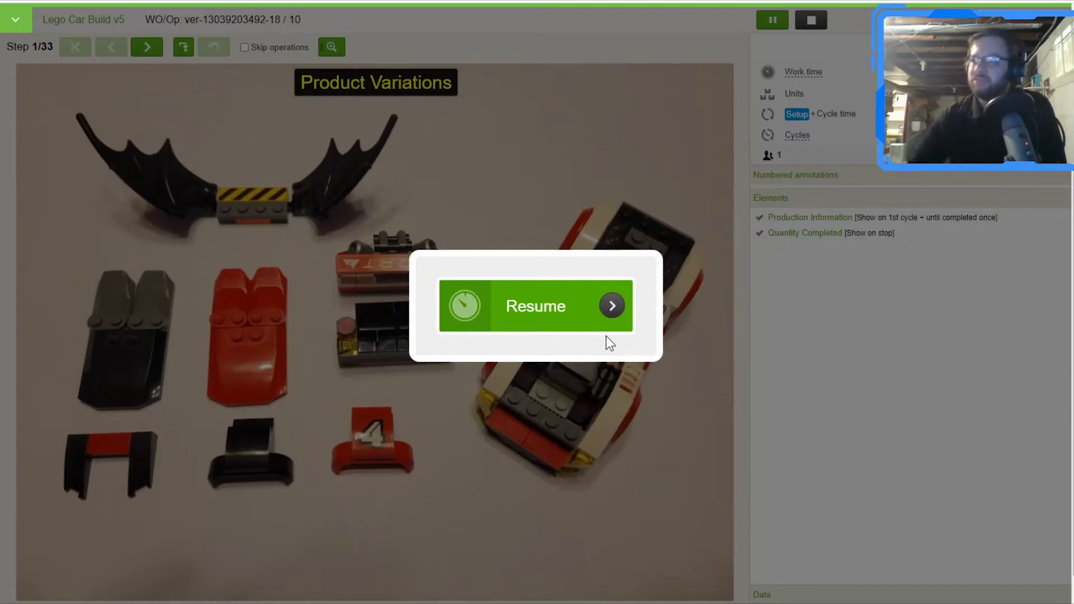
- Resume the Lego Car Build job, advance to the hood selection and save RED as the hood to install
left_click(592, 319)
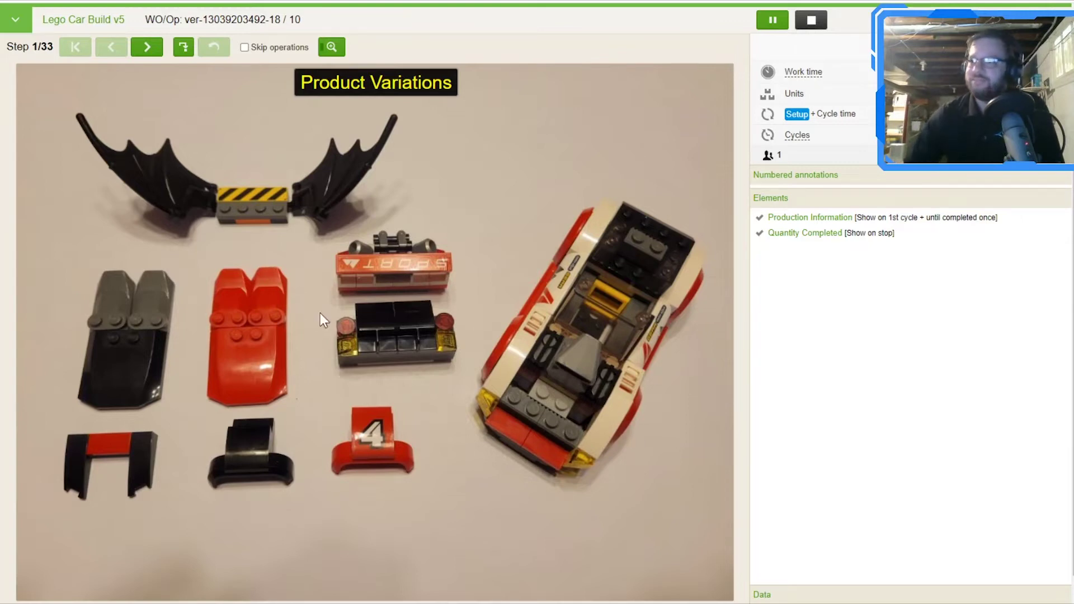
left_click(148, 55)
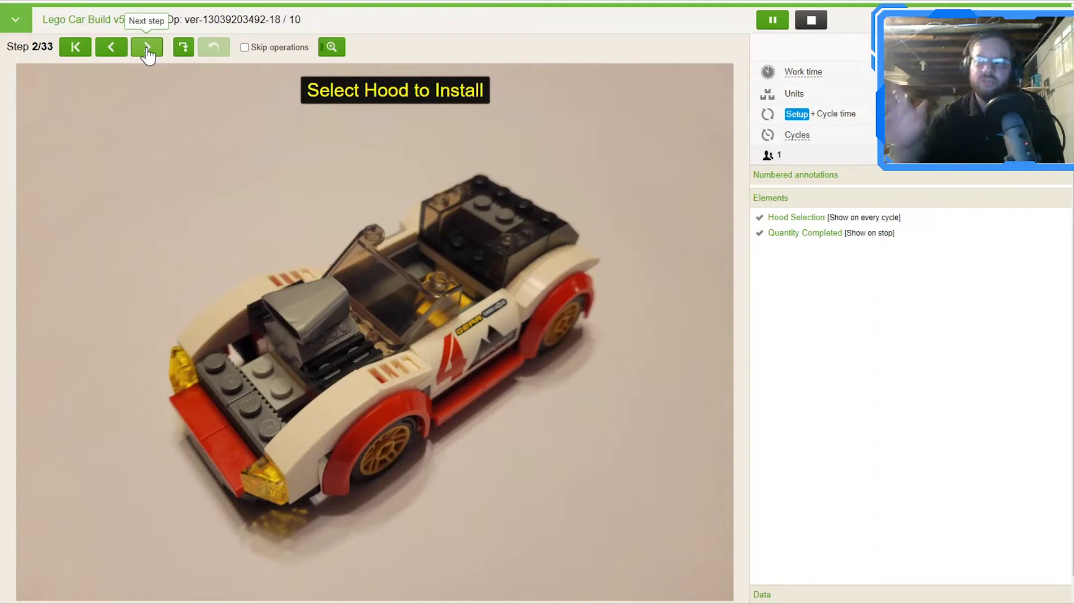
left_click(148, 49)
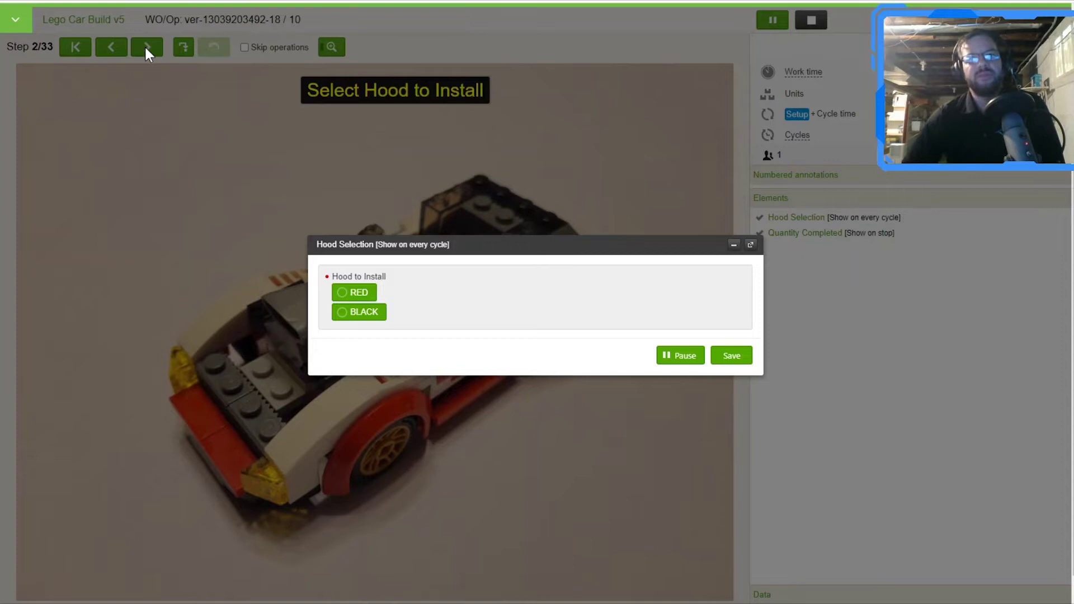
left_click(360, 296)
left_click(740, 359)
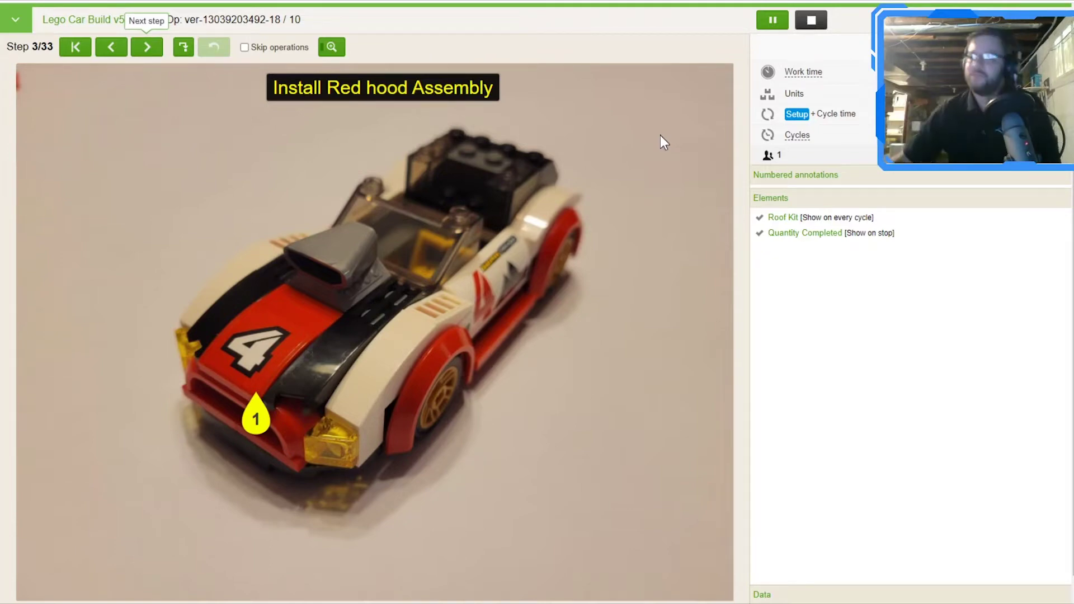
- Advance to the roof kit form and save BLACK as the roof to install
left_click(147, 47)
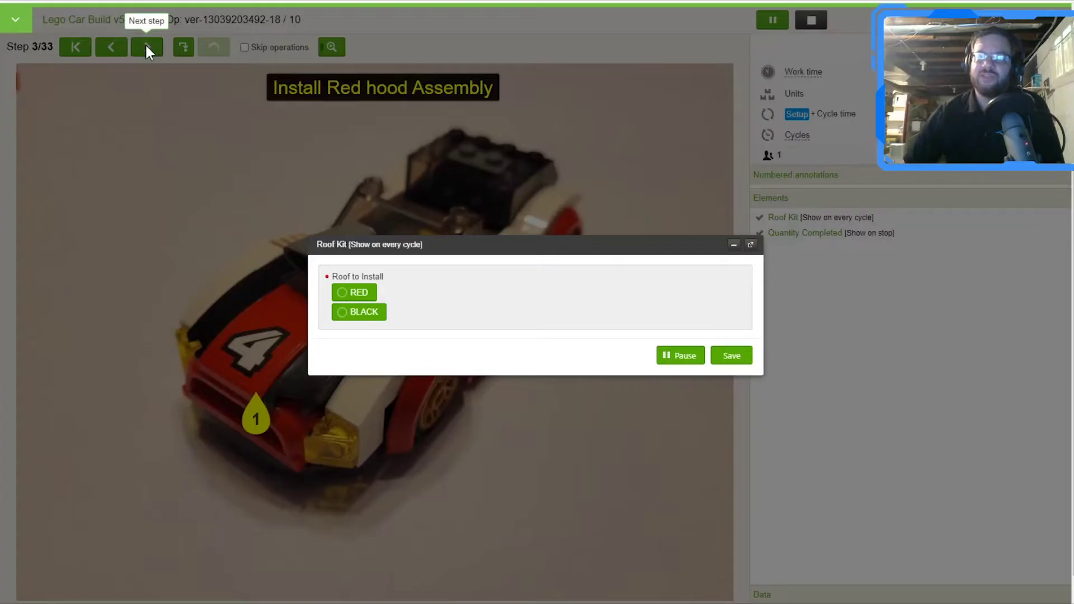
left_click(365, 318)
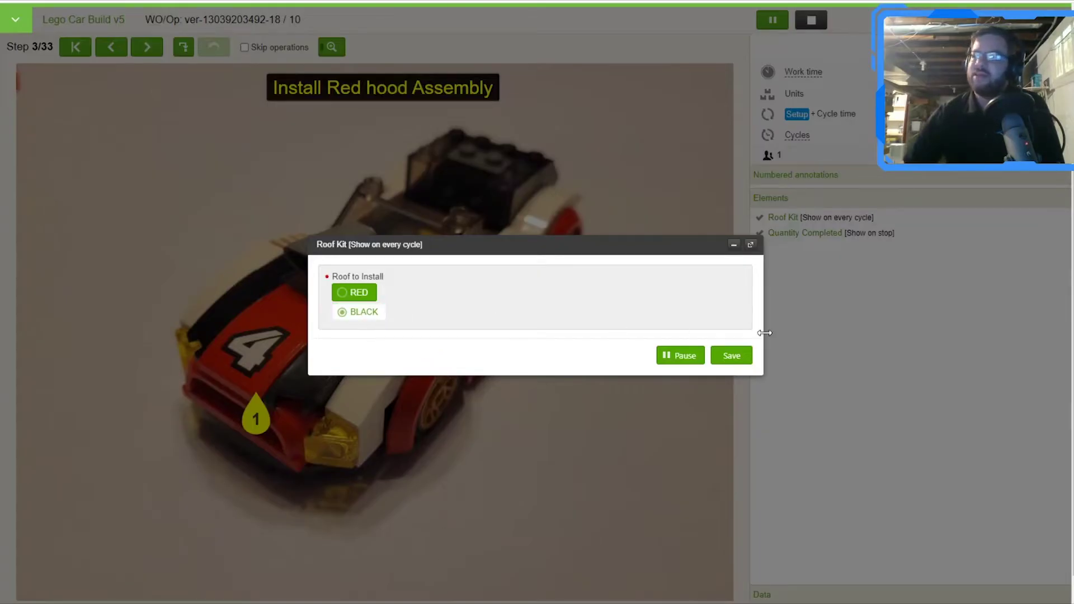
left_click(733, 357)
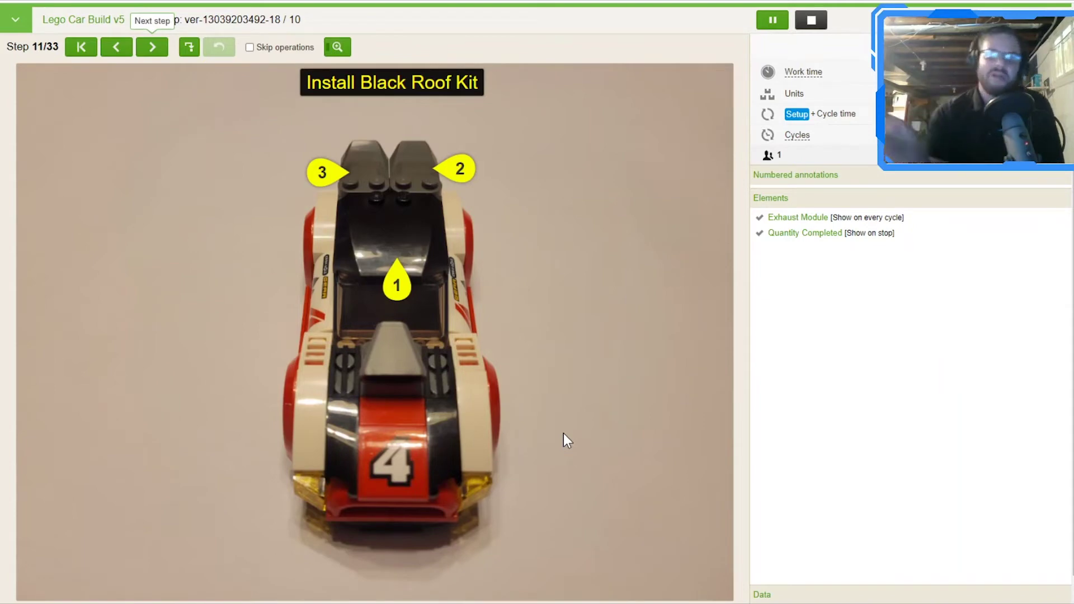
- Advance to the exhaust module form and save RED as the exhaust module to install
left_click(153, 48)
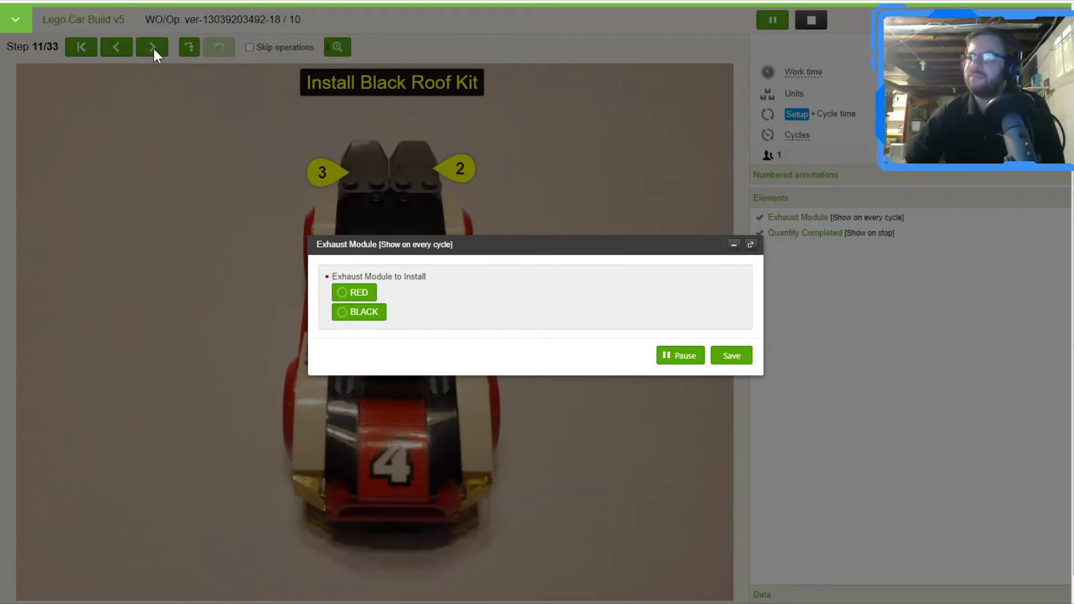
left_click(361, 299)
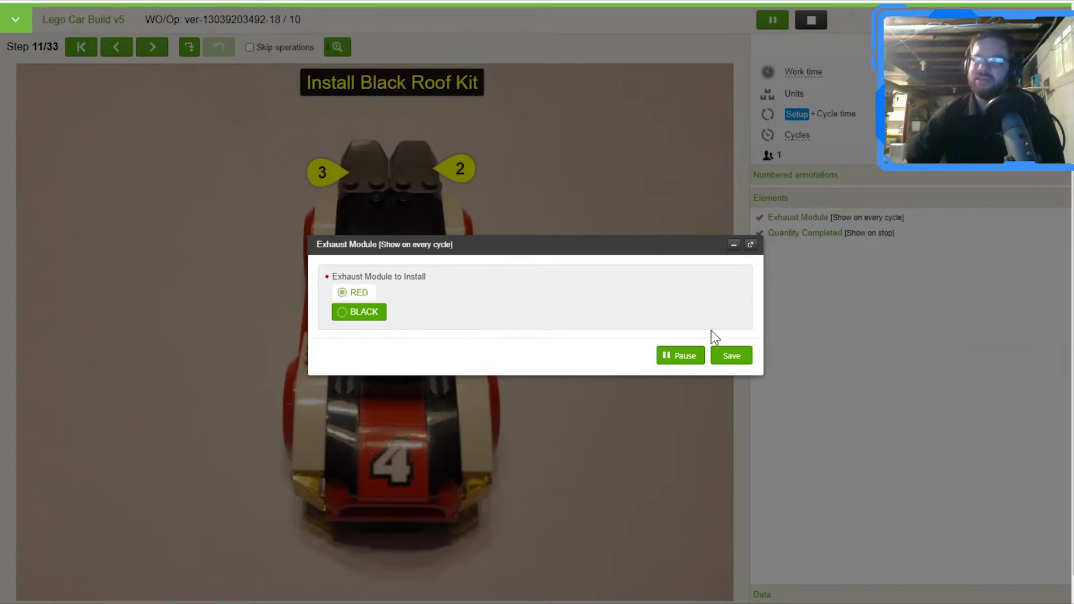
left_click(739, 355)
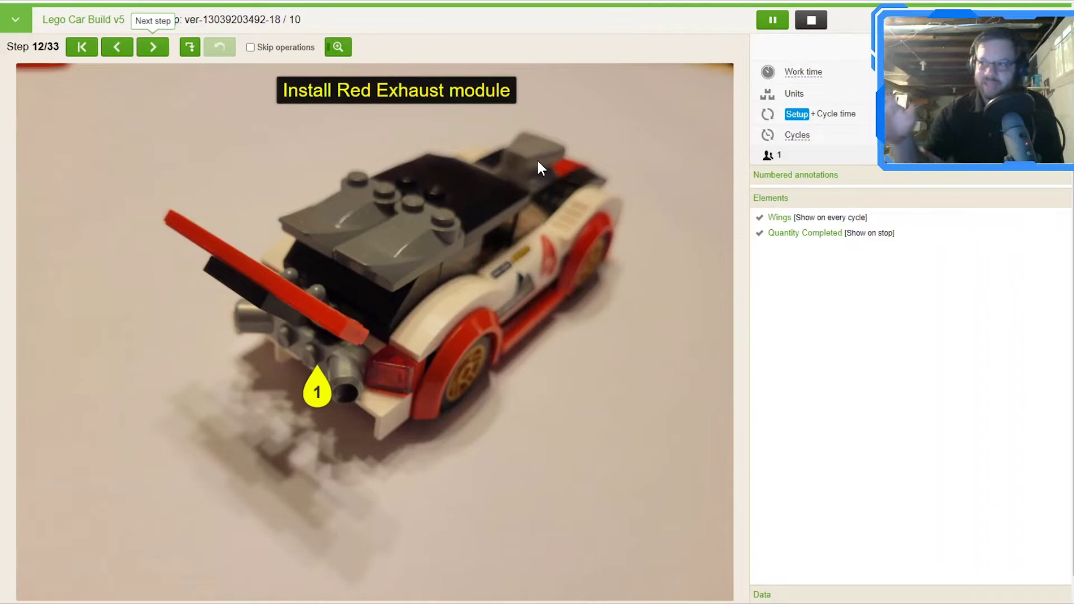
- Advance to the wings form and save NO for wing installation
left_click(152, 54)
left_click(358, 313)
left_click(722, 357)
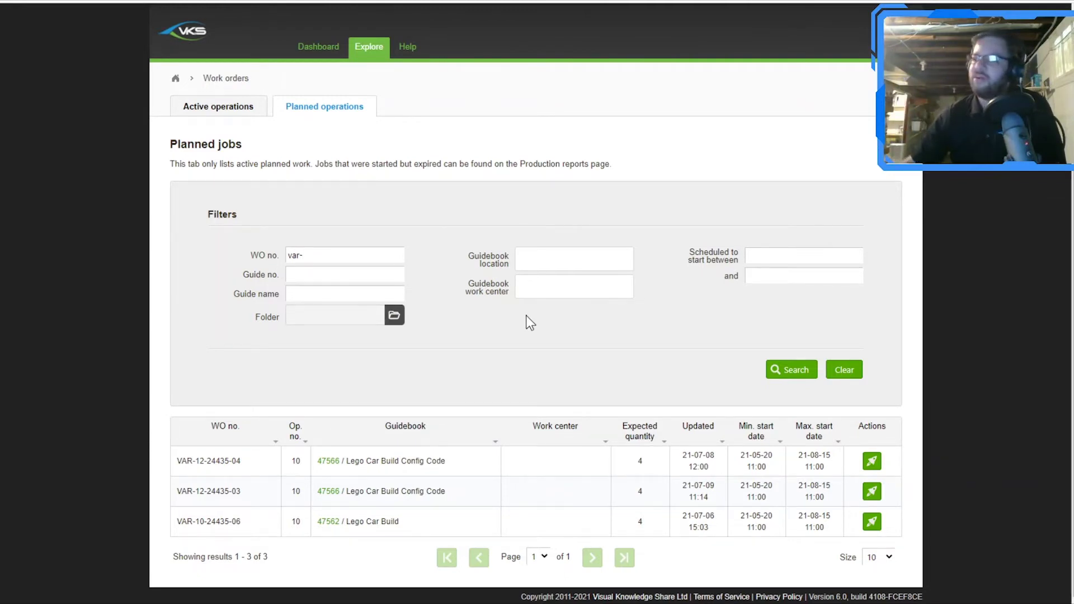
- Launch the planned Lego Car Build work order ending in -06, start it and save its prefilled production information
left_click(874, 523)
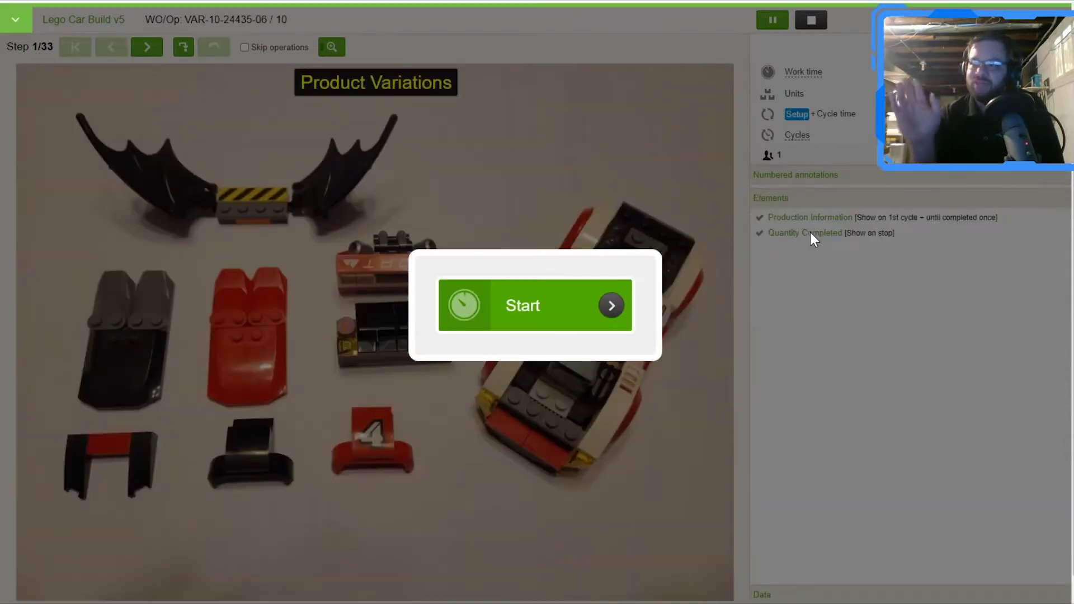
left_click(589, 327)
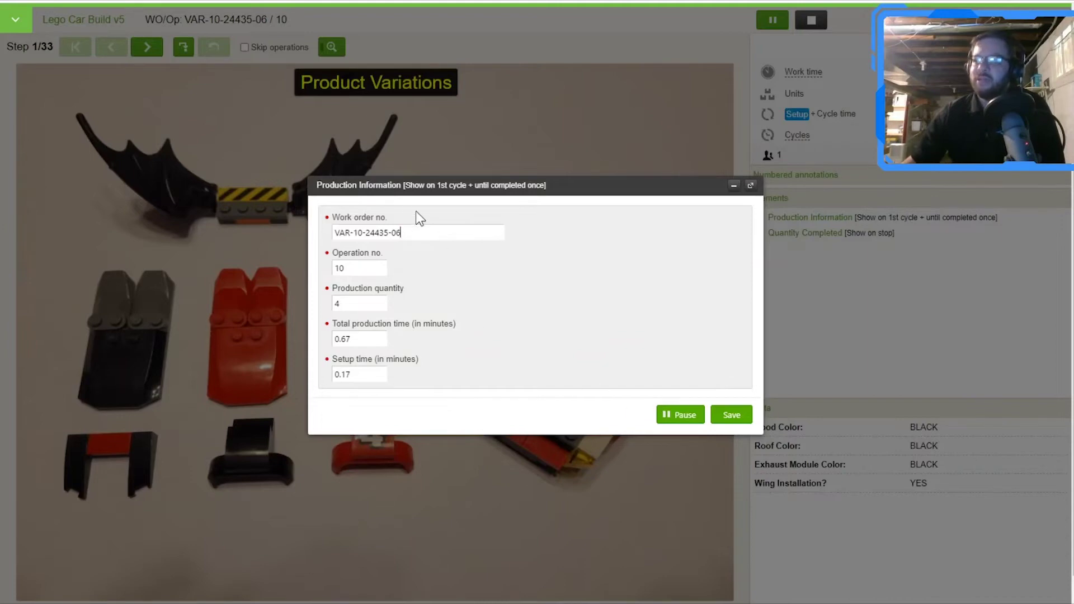
left_click(737, 416)
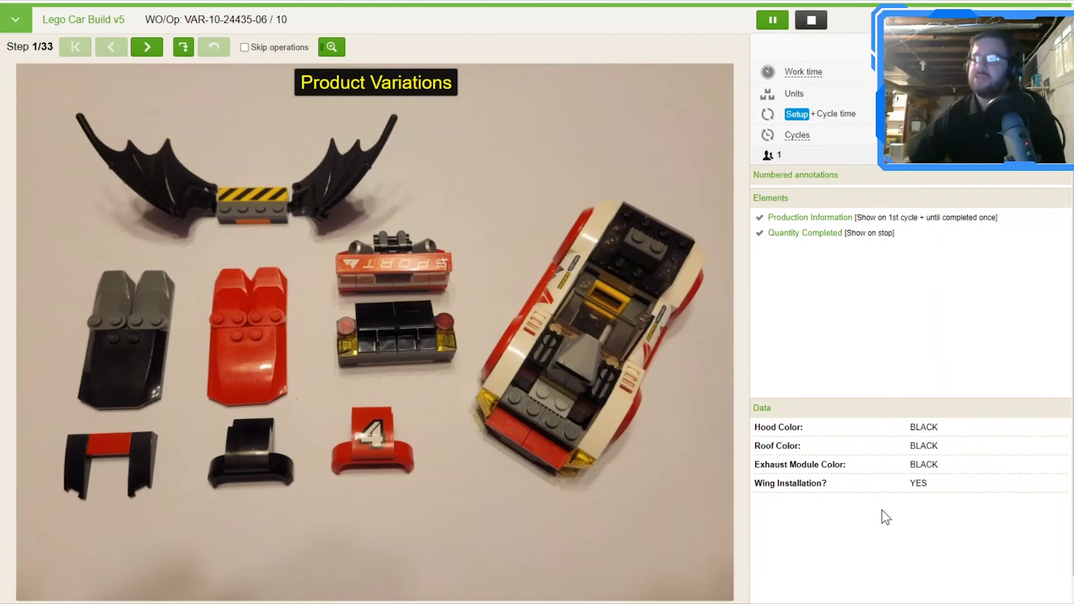
- Advance through the hood and roof forms, saving the preselected BLACK hood and BLACK roof
left_click(156, 51)
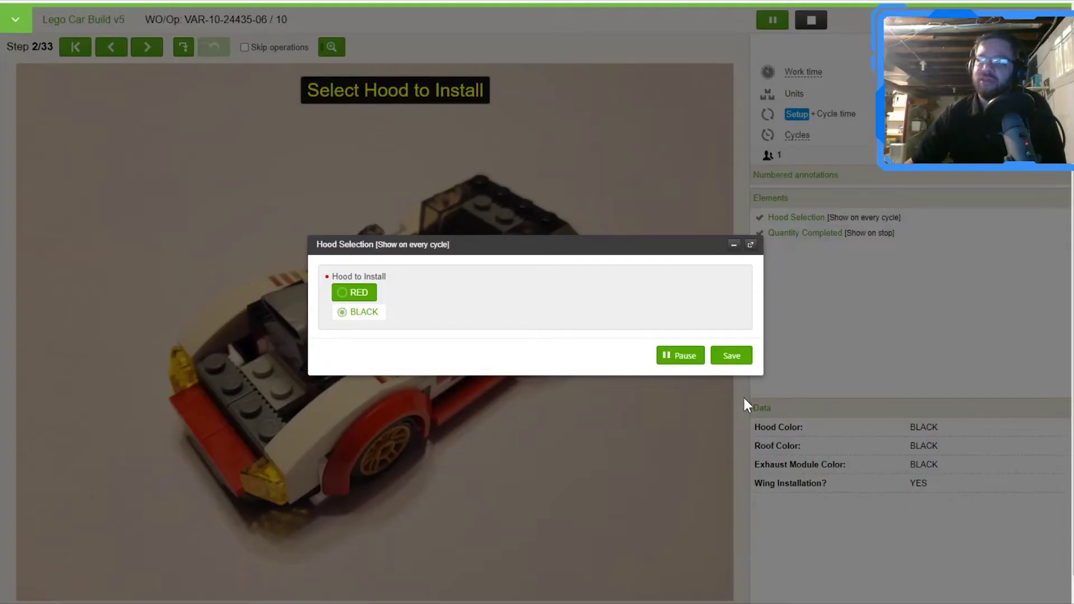
left_click(732, 363)
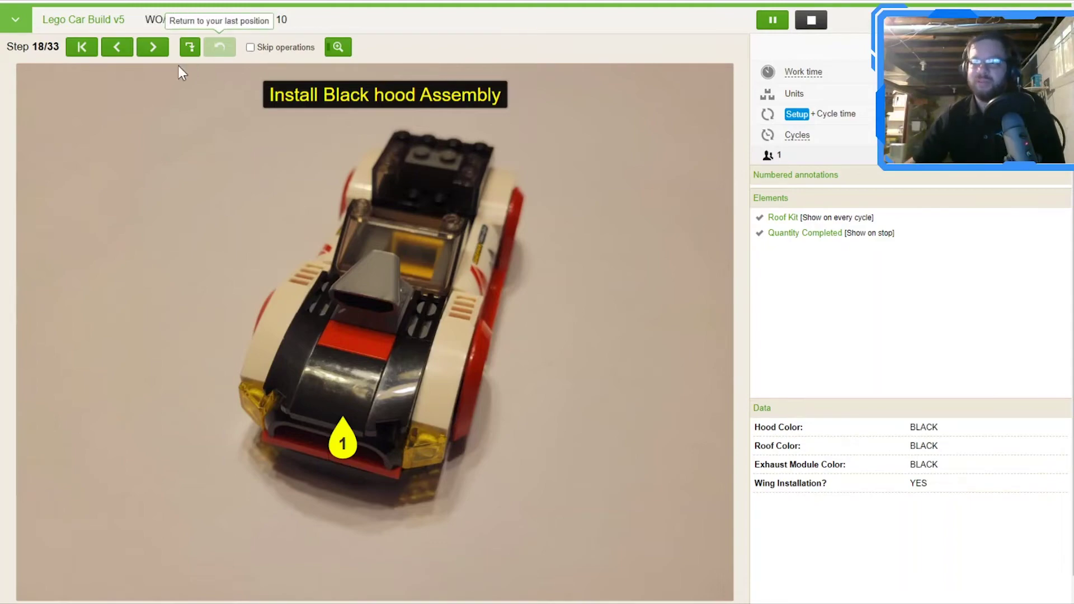
left_click(153, 47)
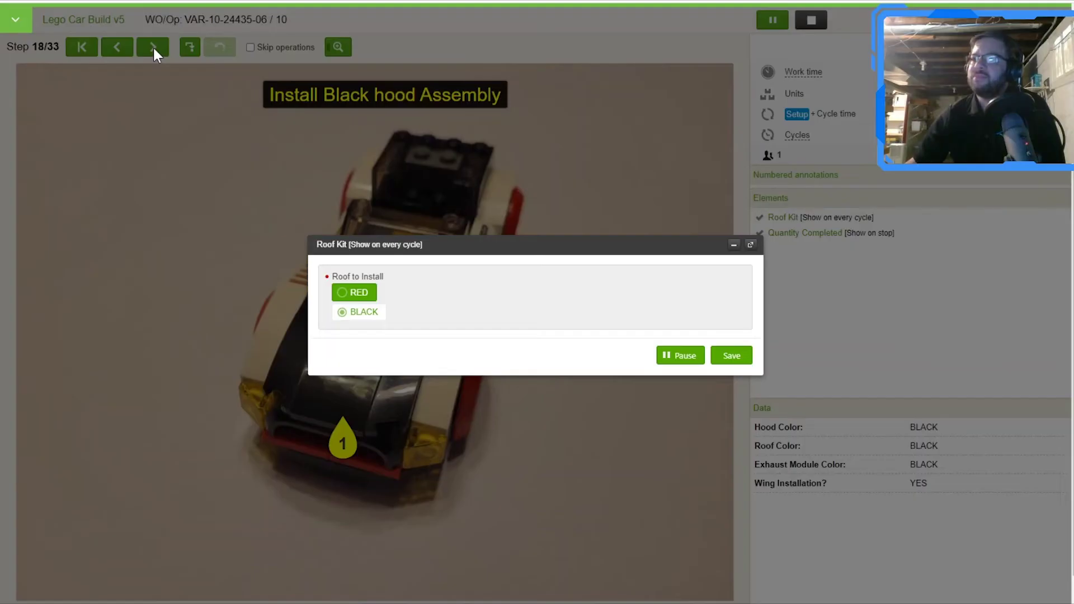
left_click(731, 356)
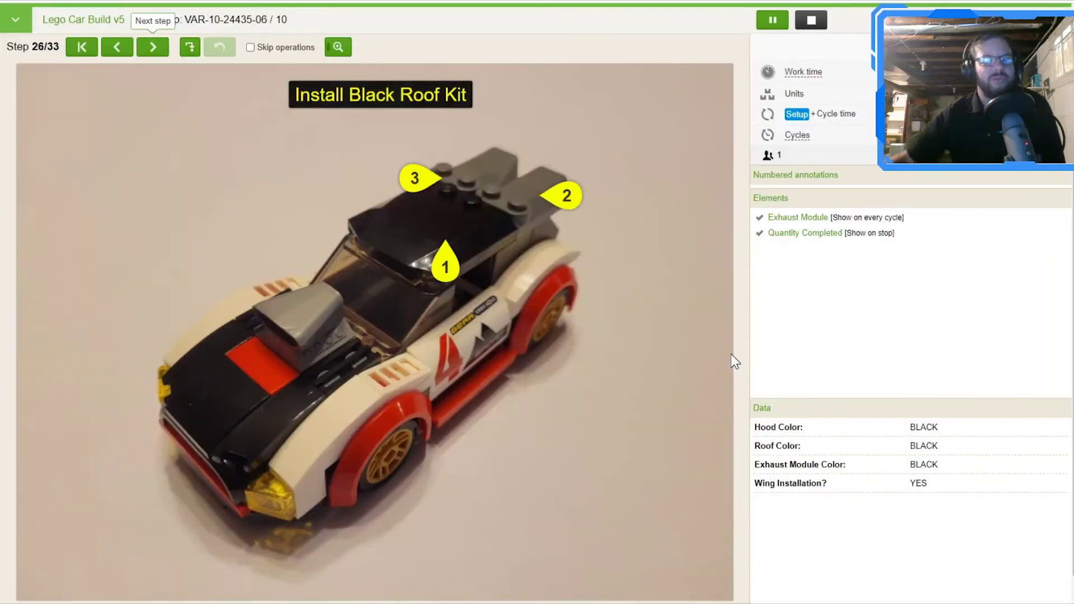
- Advance through the exhaust and wings forms, saving the preselected BLACK exhaust module and YES for wings
left_click(154, 46)
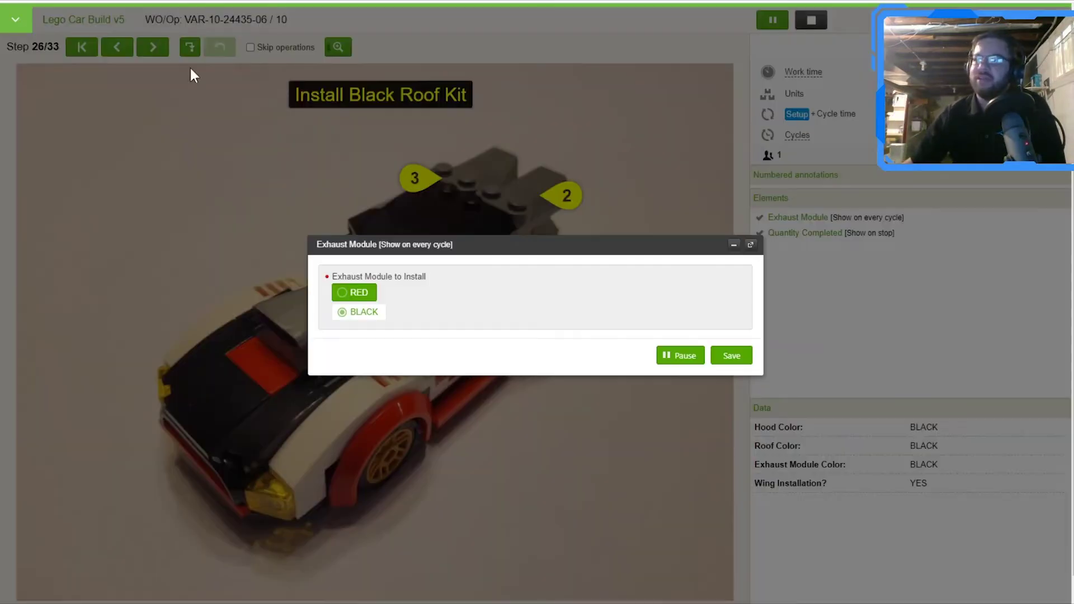
left_click(729, 356)
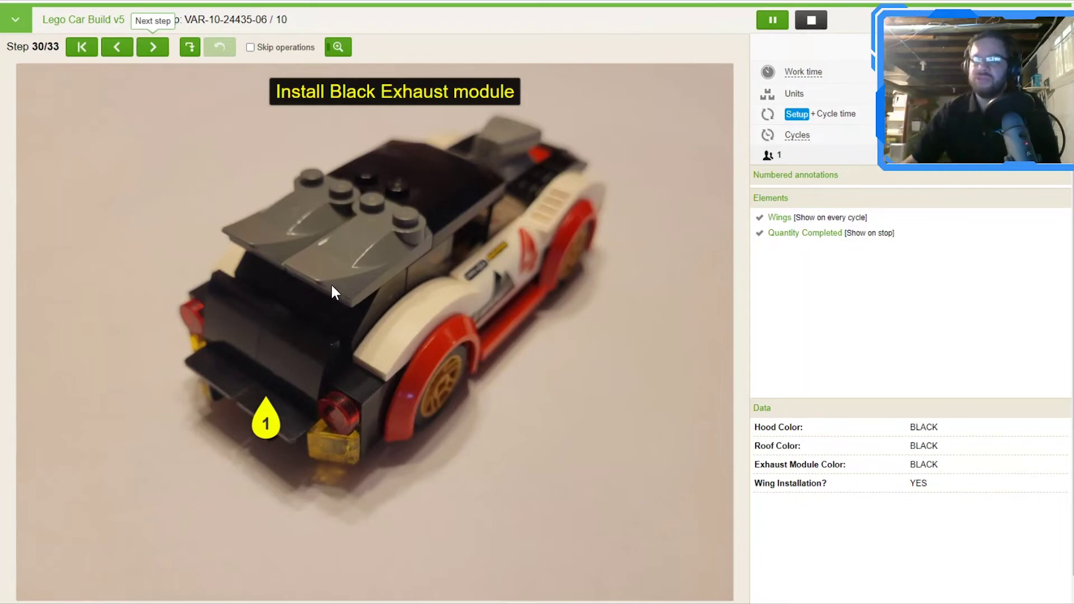
left_click(154, 51)
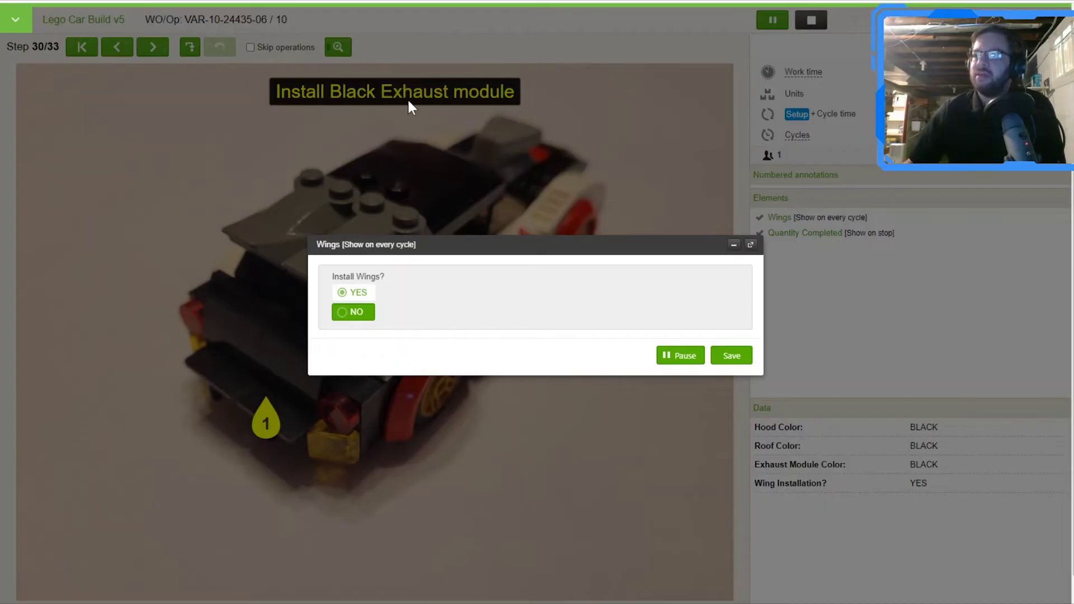
left_click(730, 357)
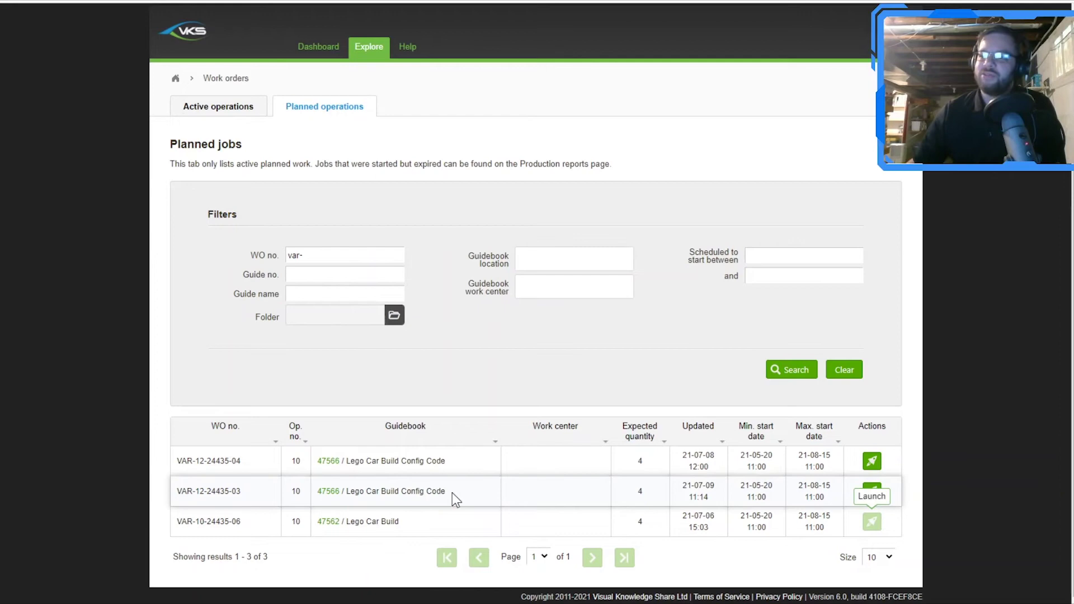
- Launch the planned Lego Car Build Config Code work order ending in -03, start it and save its production information
left_click_drag(455, 495, 350, 496)
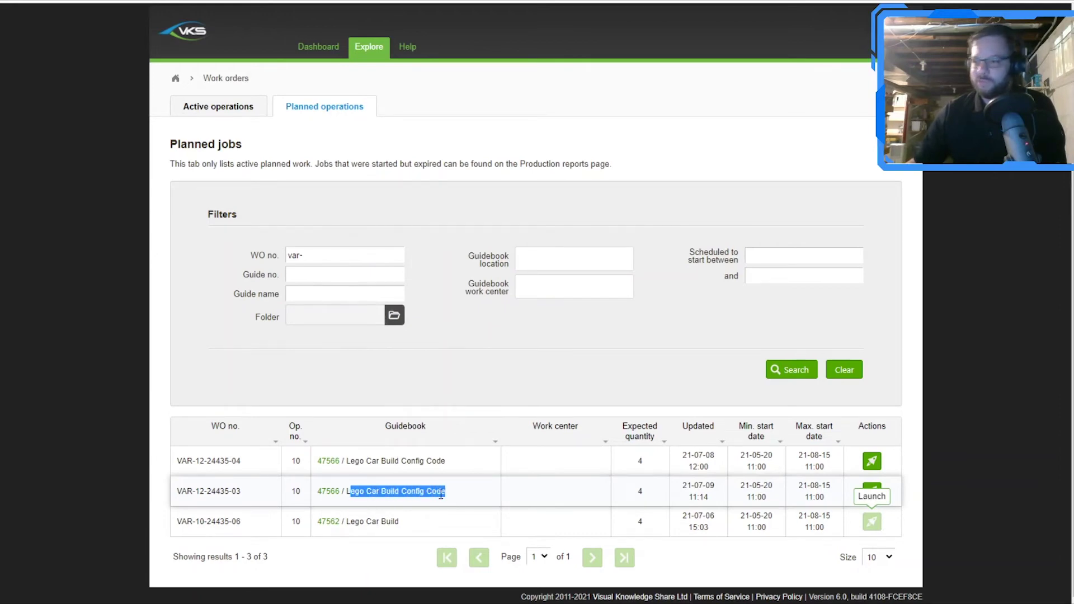
left_click(465, 480)
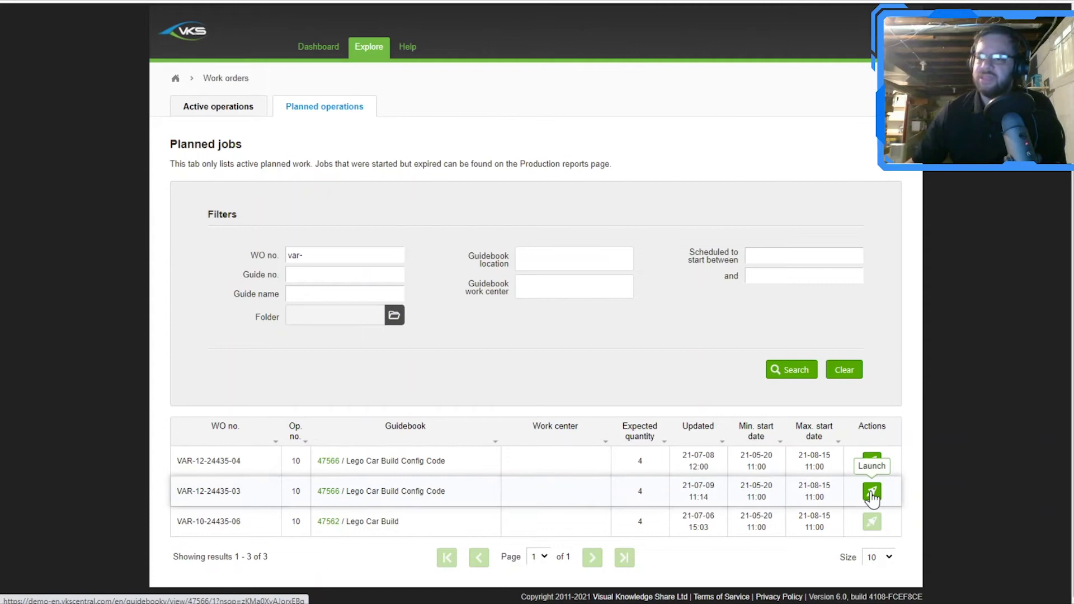
left_click(872, 492)
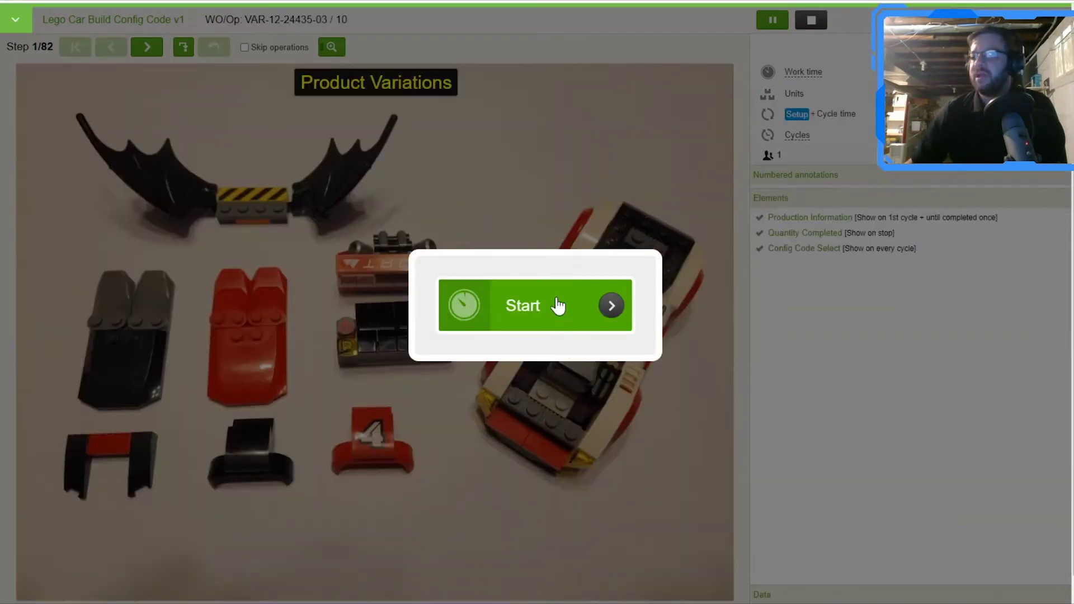
left_click(553, 304)
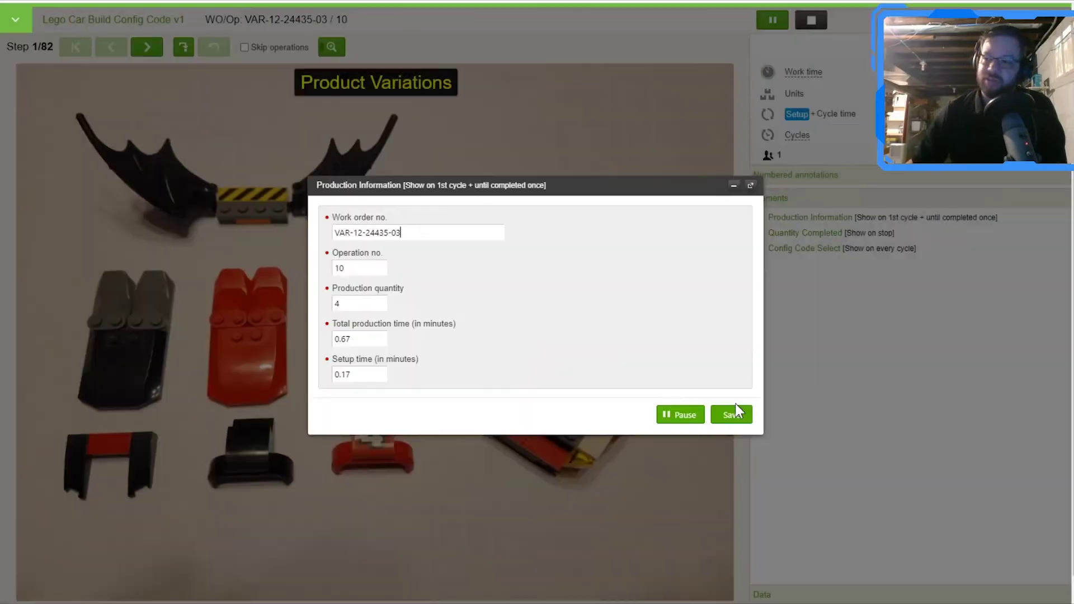
left_click(732, 416)
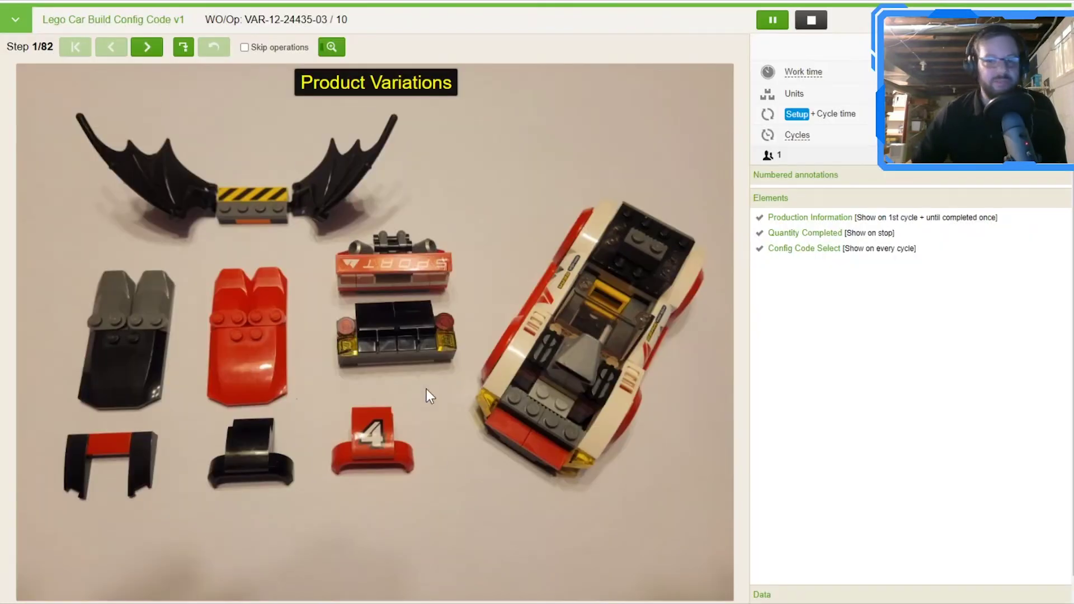
- Save the prefilled configuration code LGO-HB-RB-ER-WY and advance through the build instructions to the Install Wings on Roof step
left_click(149, 49)
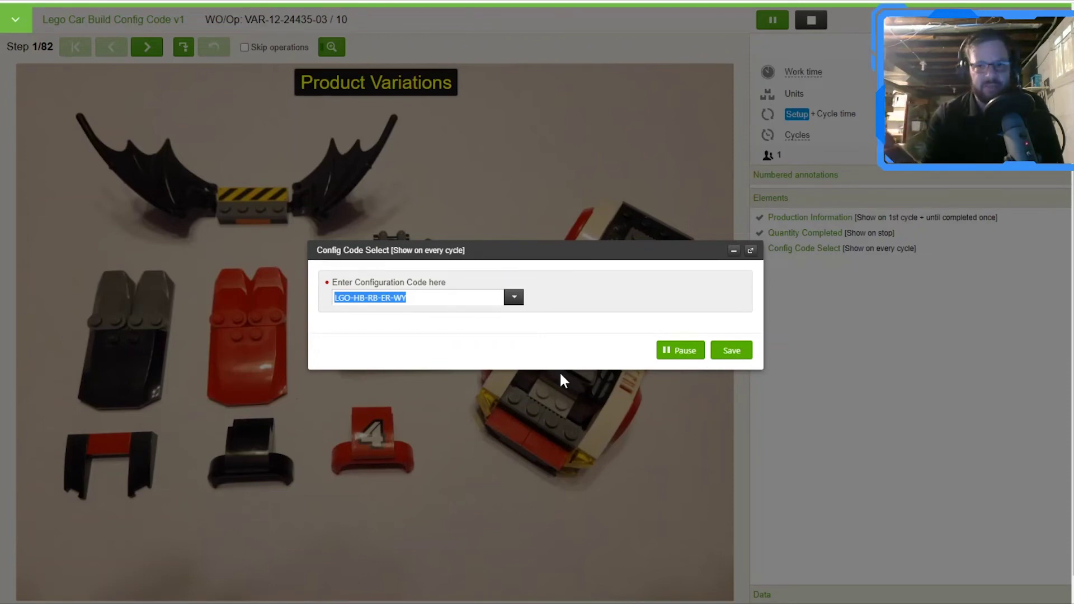
left_click(742, 352)
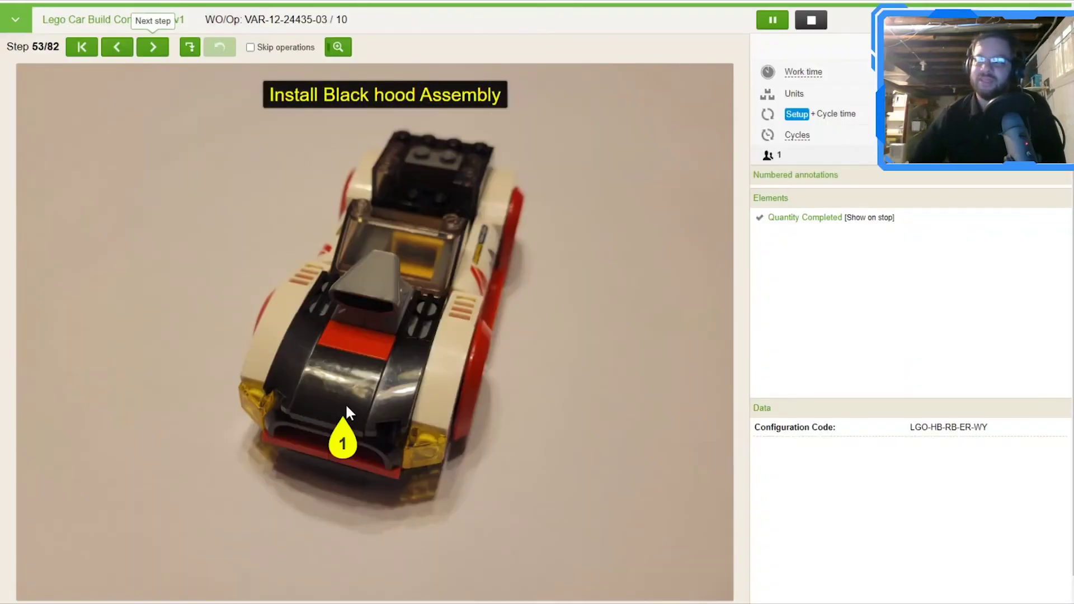
left_click(151, 48)
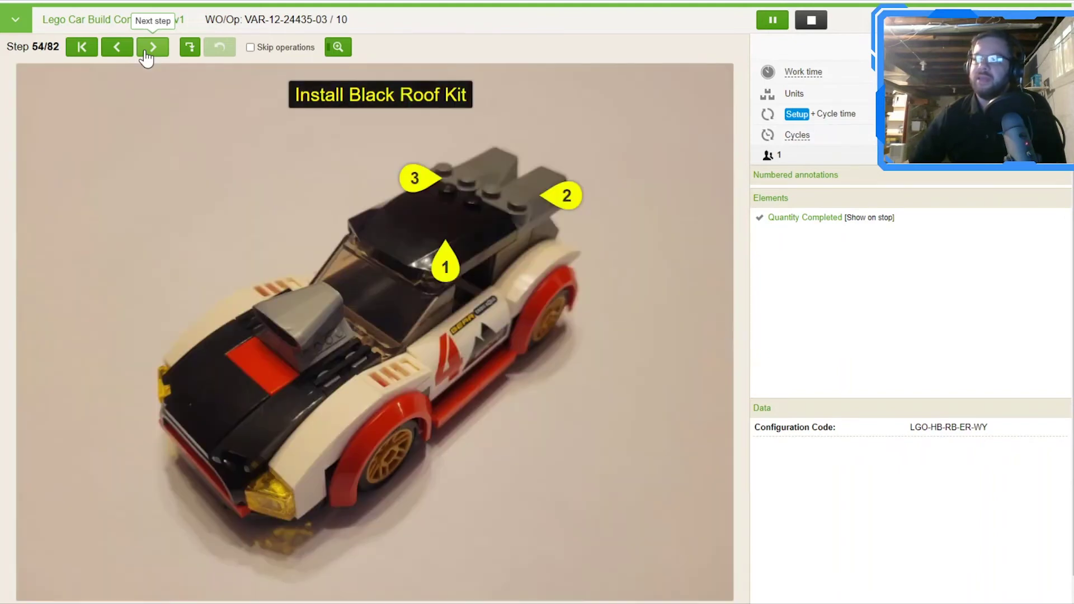
left_click(151, 48)
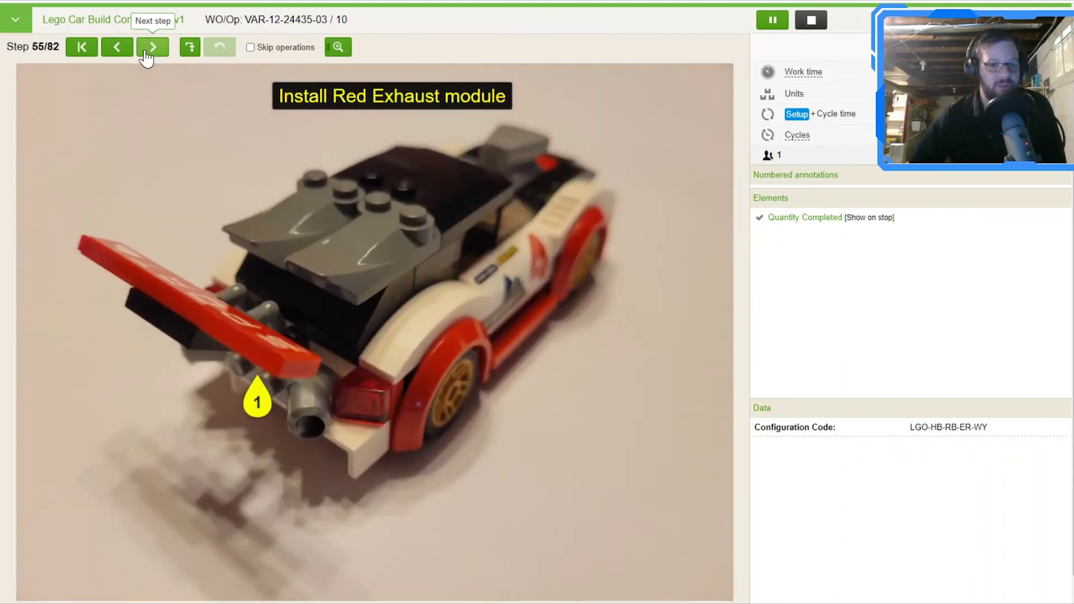
left_click(147, 55)
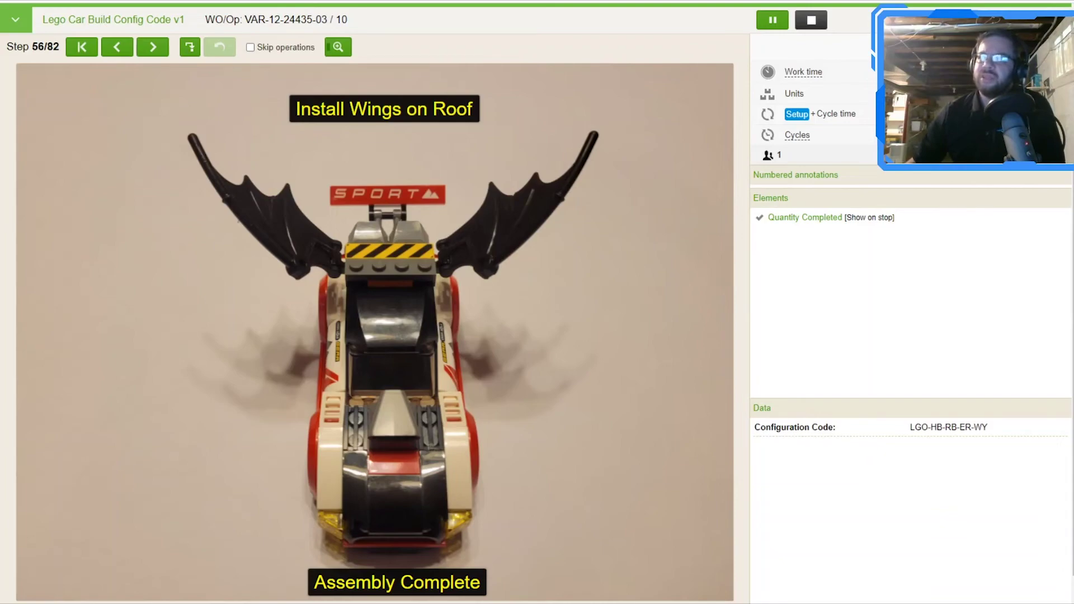
- Launch the planned Lego Car Build Config Code work order ending in -04, start it and save its production information
left_click(185, 2)
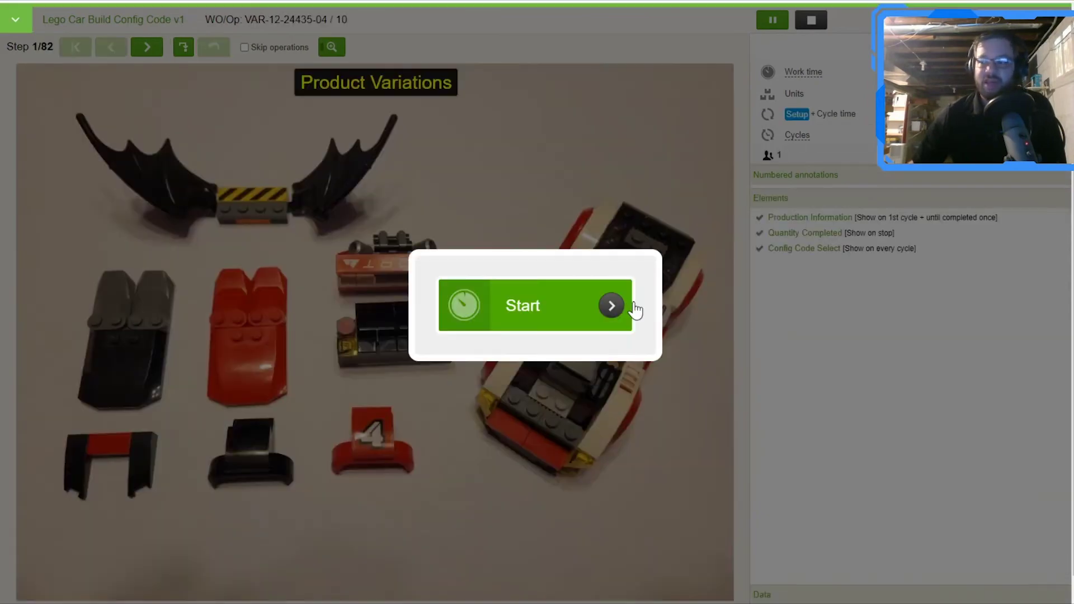
left_click(598, 314)
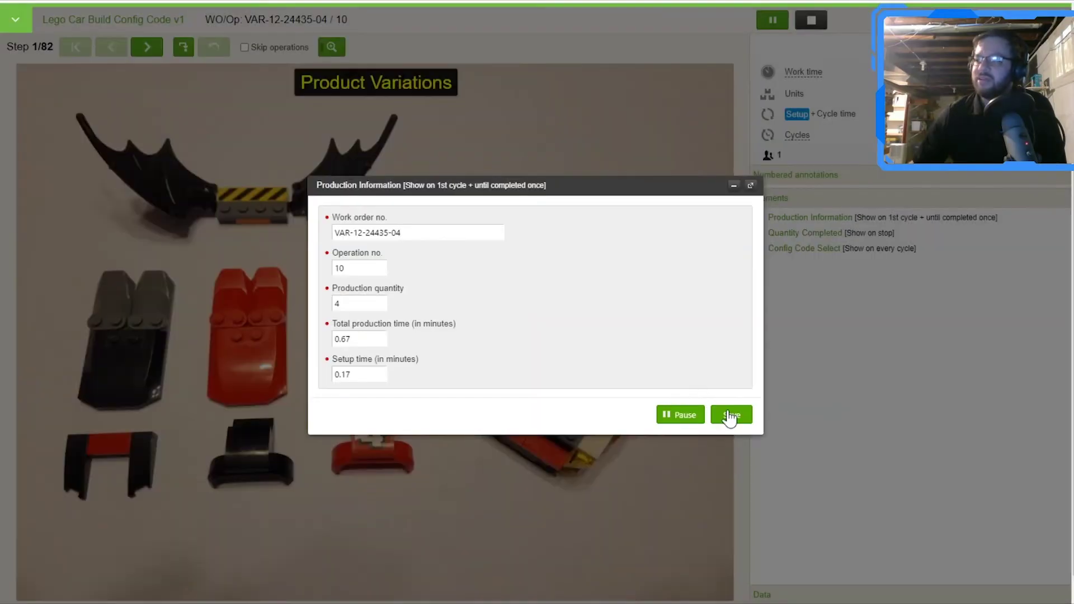
left_click(730, 415)
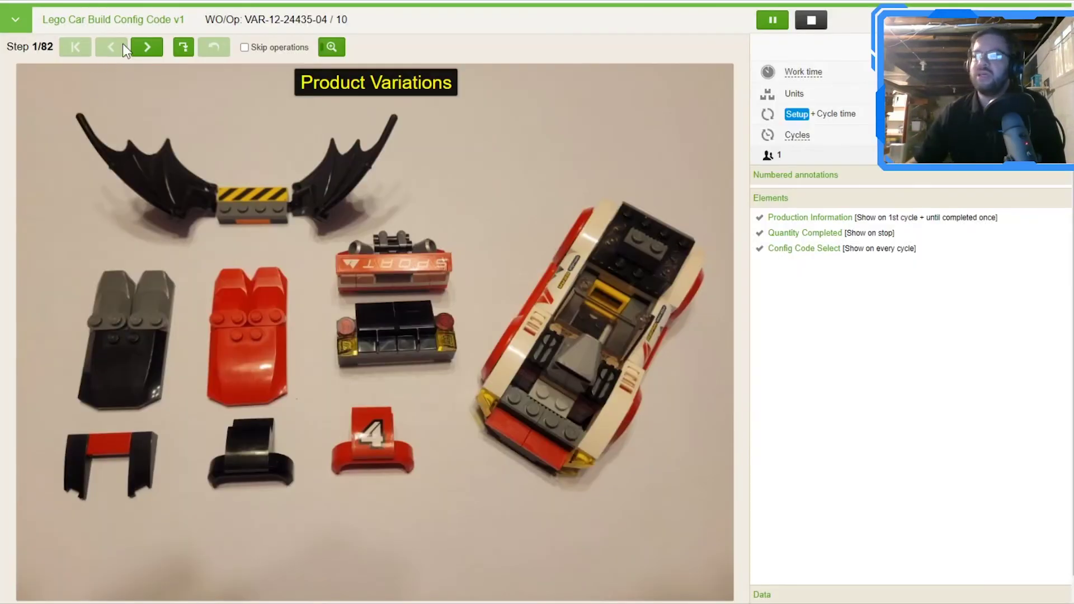
- Save the prefilled configuration code LGO-HB-RR-EB-WY and advance through the build instructions to the Install Wings on Roof step
left_click(148, 47)
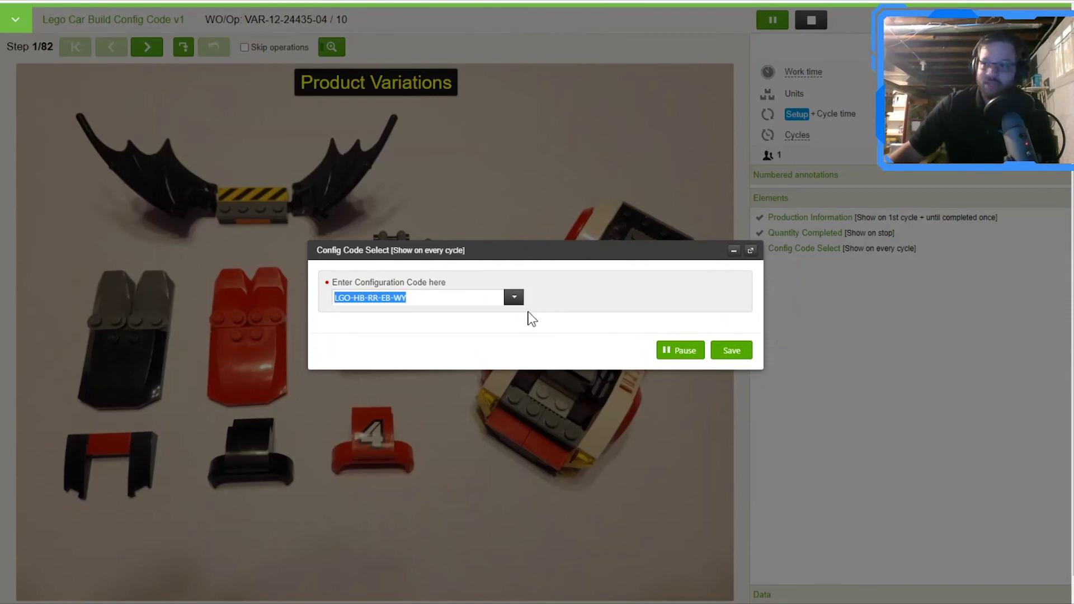
left_click(734, 356)
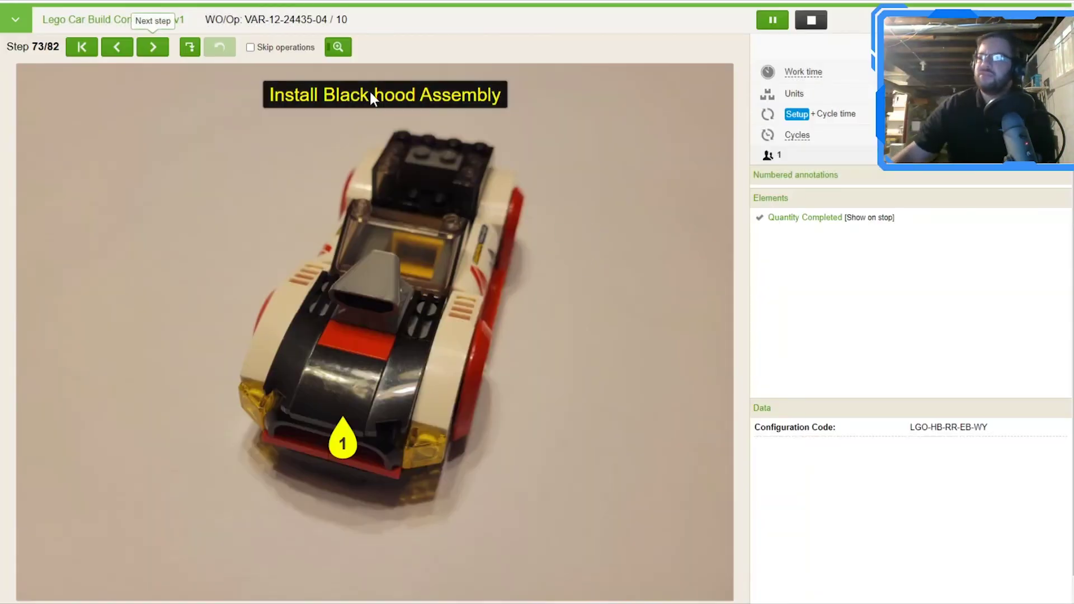
left_click(152, 47)
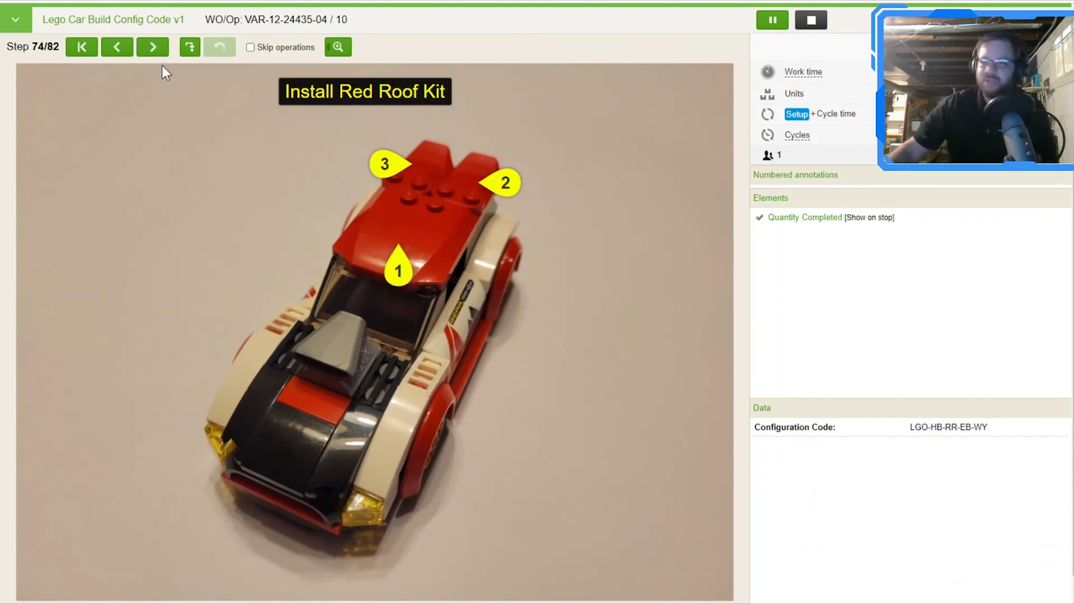
left_click(159, 49)
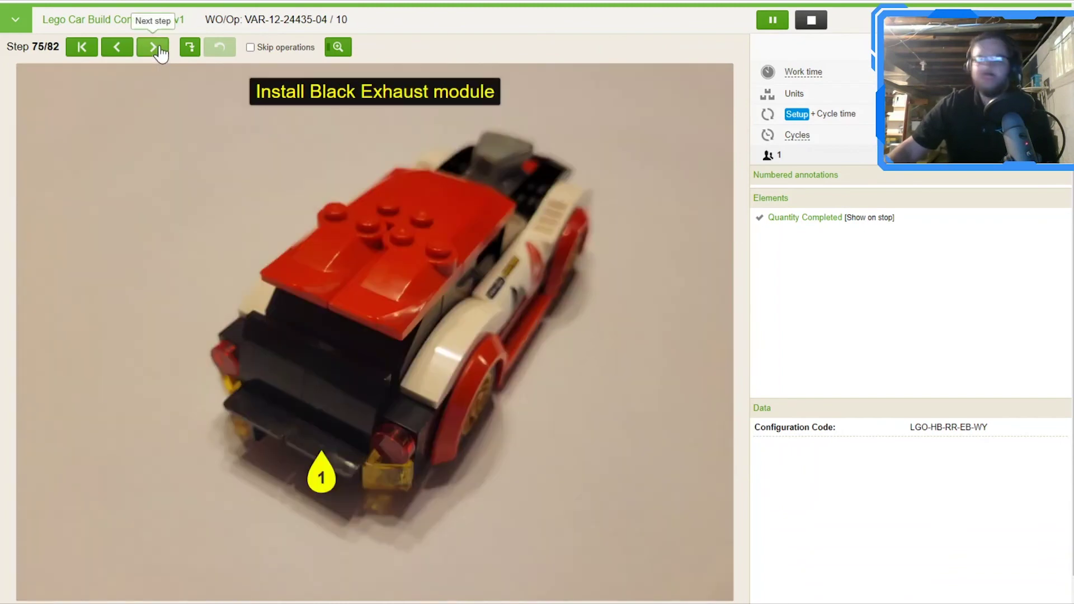
left_click(160, 51)
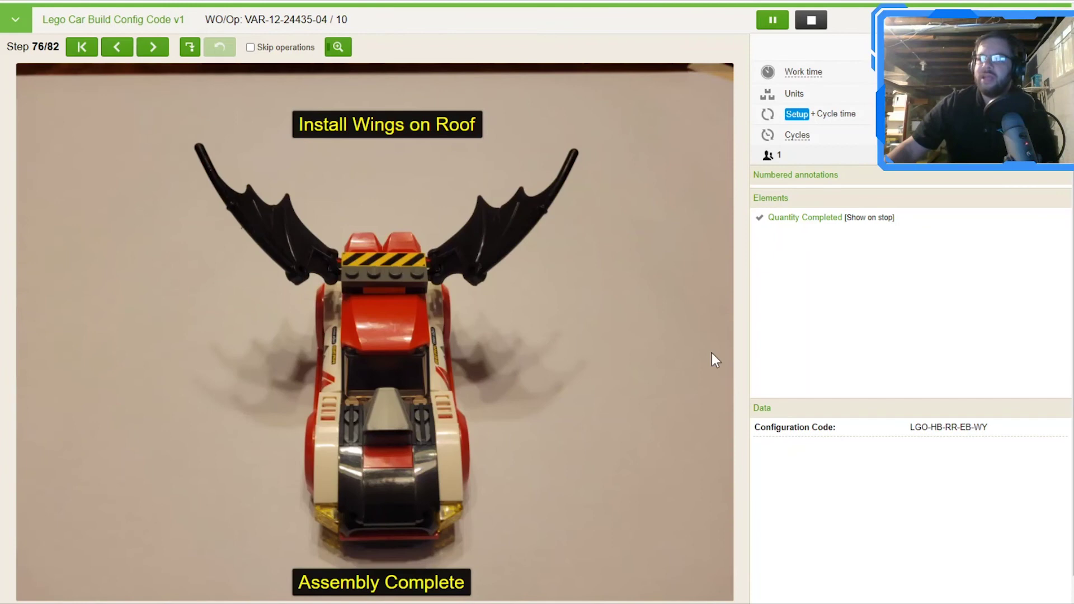